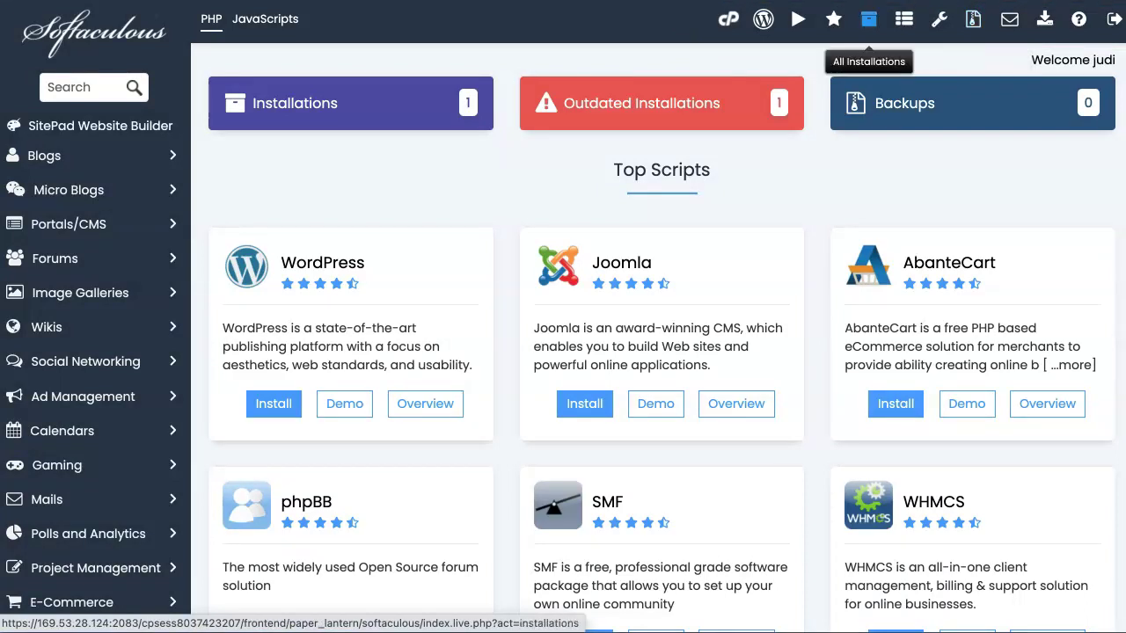
- Open the Scripts Installations list and locate the Moodle 3.11 installation row
click(868, 19)
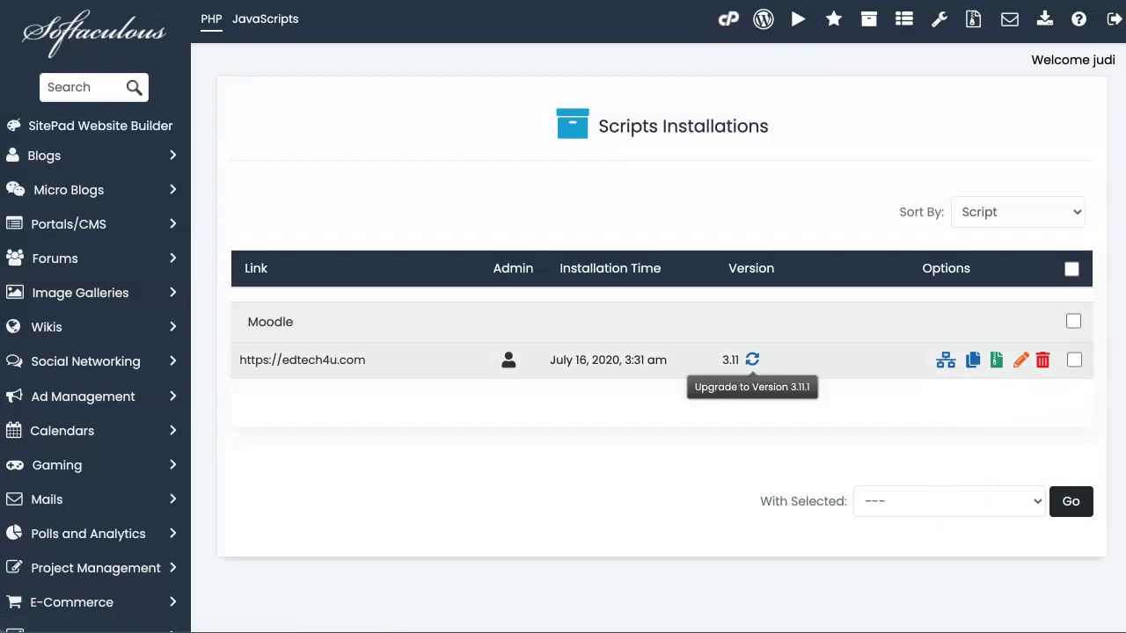
- Upgrade the Moodle 3.11 installation to 3.11.1, creating a Full Backup first
click(752, 360)
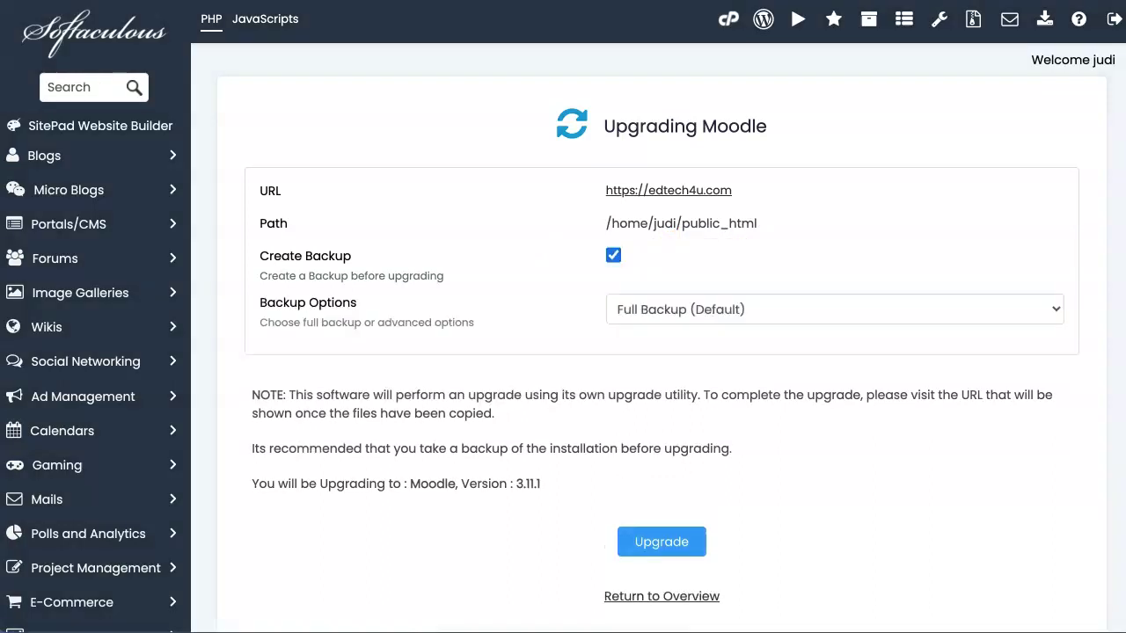
click(661, 542)
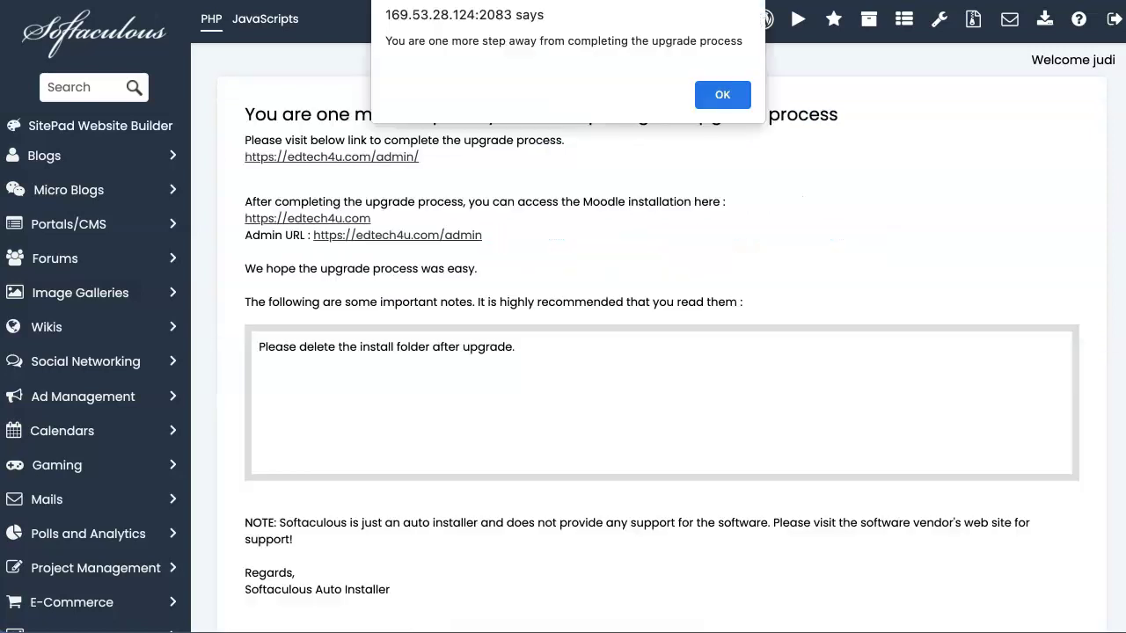
- Dismiss the Softaculous 'one more step' alert
key(Return)
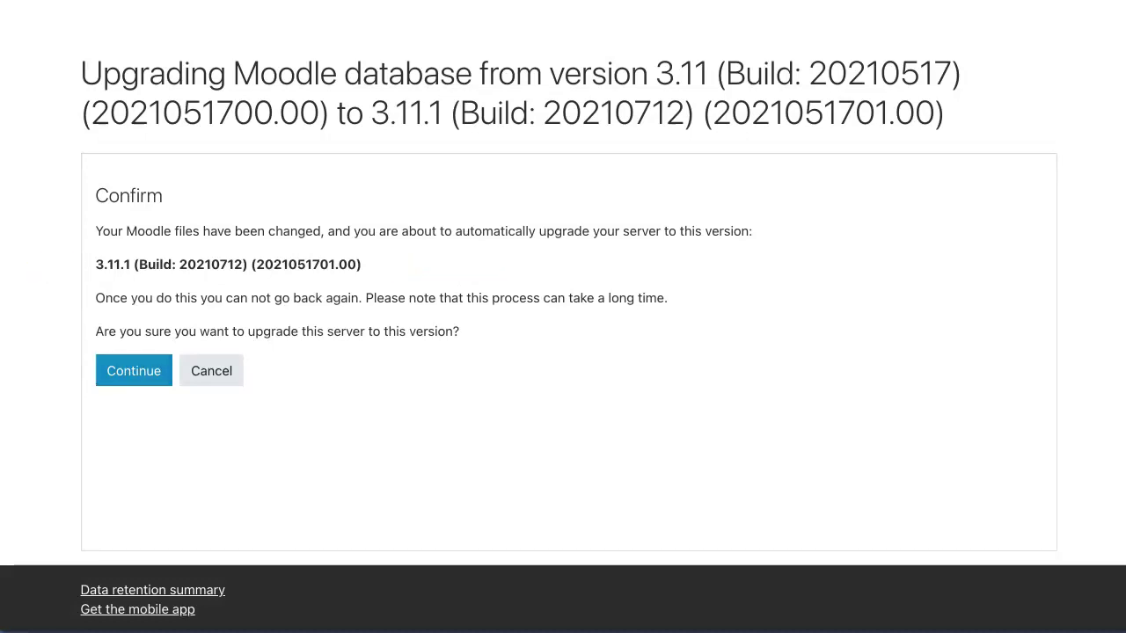
- Confirm the Moodle upgrade to 3.11.1 and continue past the passed server checks
click(134, 370)
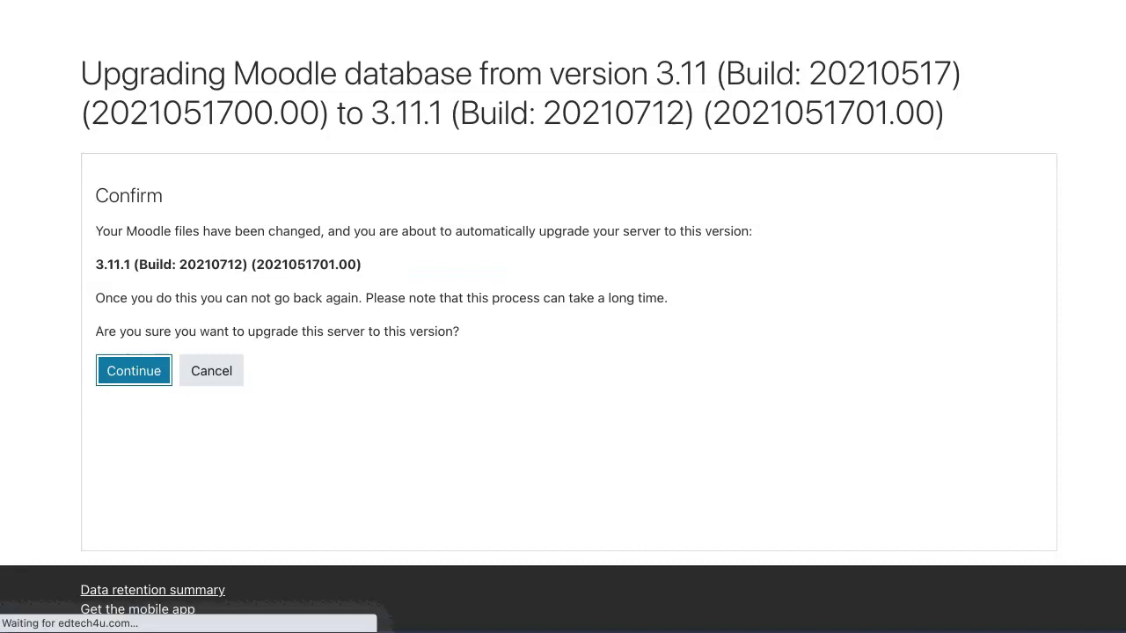
scroll(563, 316, down, 5)
scroll(563, 317, down, 5)
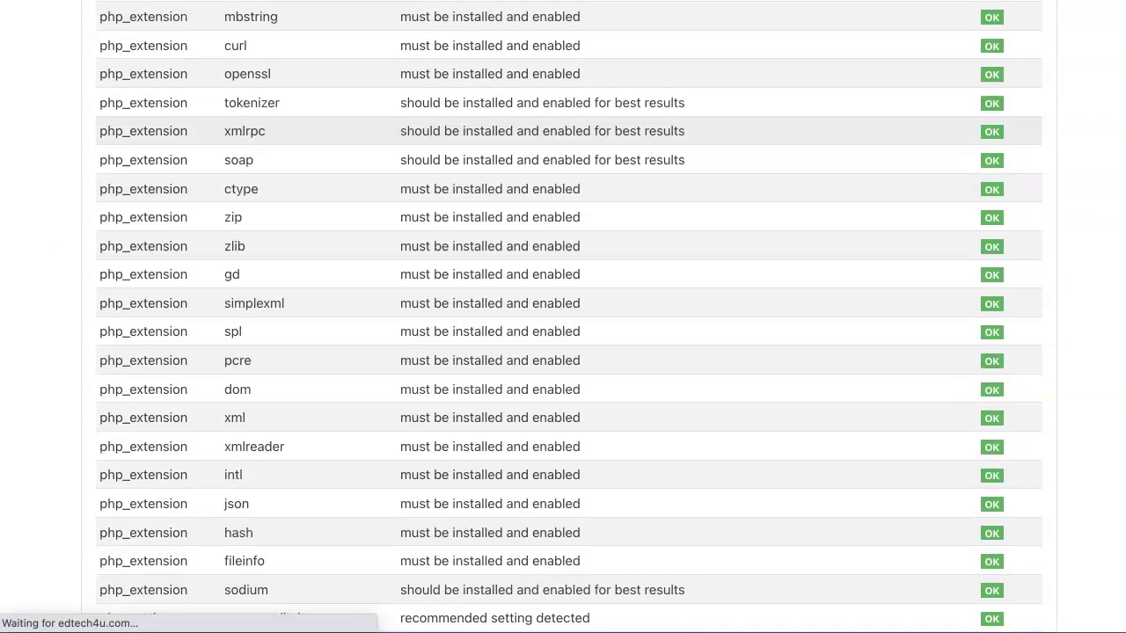
scroll(563, 316, down, 5)
click(568, 518)
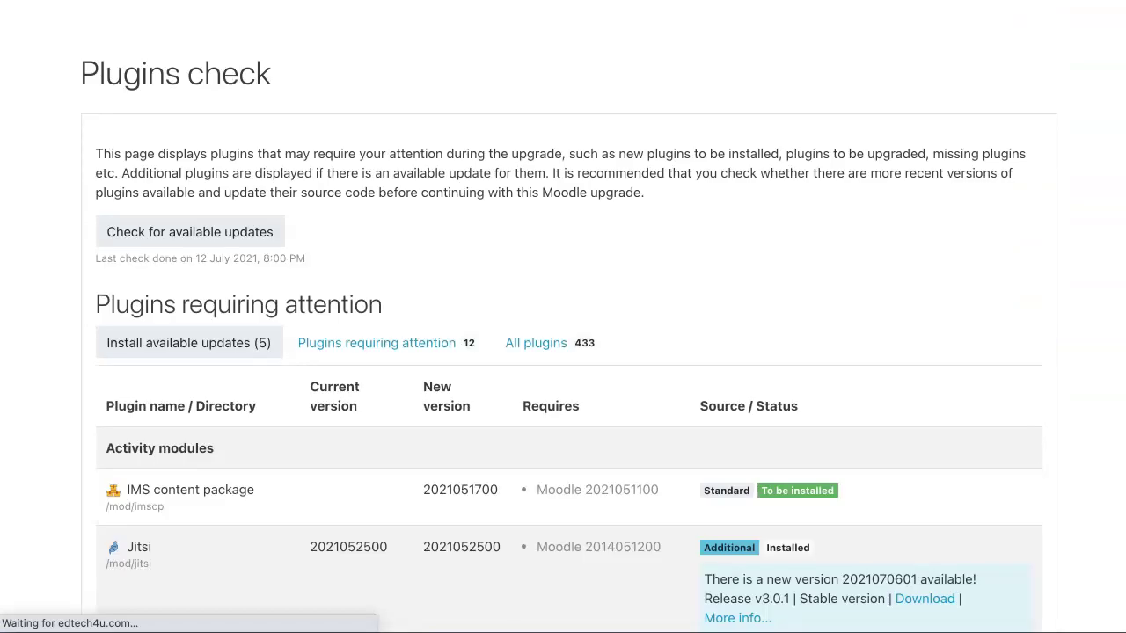
- Review the plugins requiring attention and start the Moodle database upgrade
scroll(563, 317, down, 2)
scroll(563, 317, down, 1)
scroll(563, 317, down, 3)
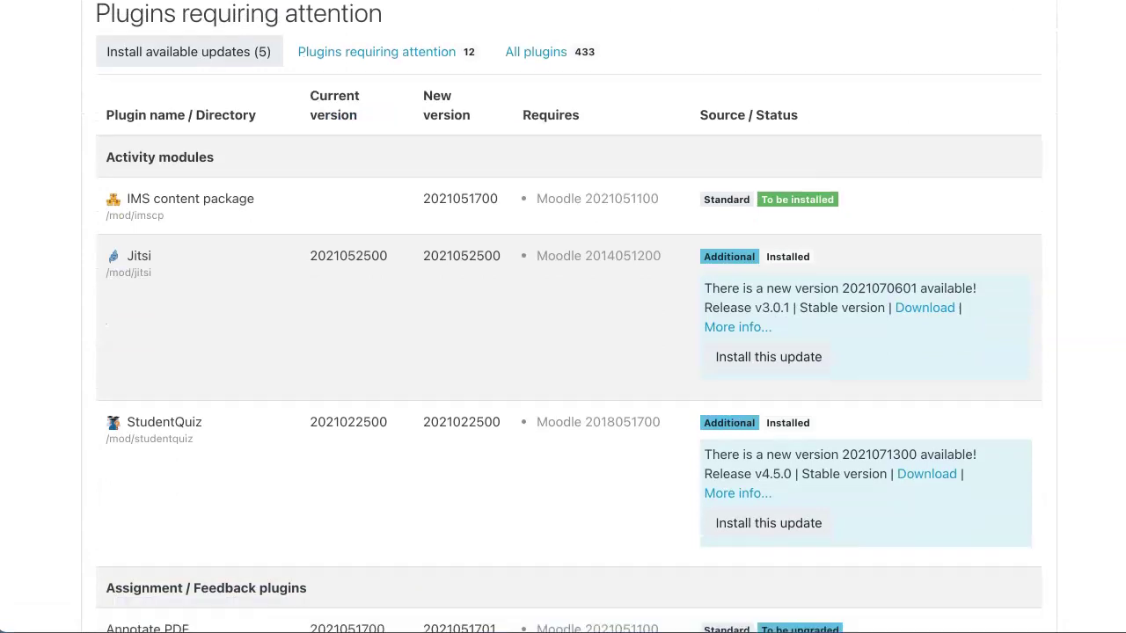
scroll(765, 88, down, 3)
scroll(765, 88, down, 2)
scroll(765, 88, down, 1)
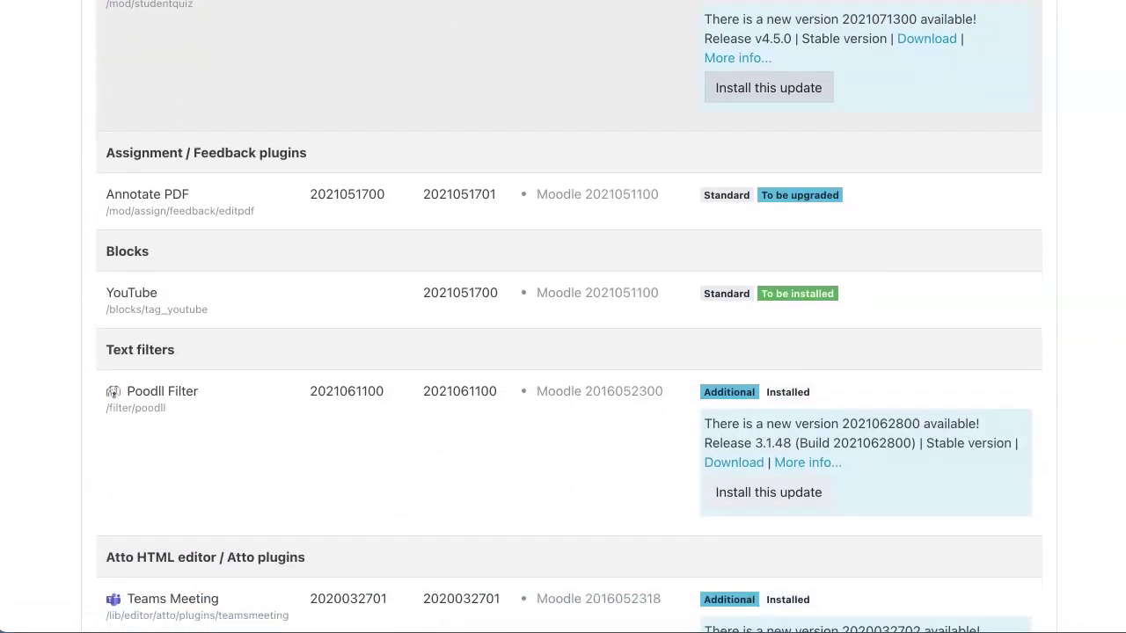
scroll(563, 317, down, 2)
scroll(563, 317, down, 1)
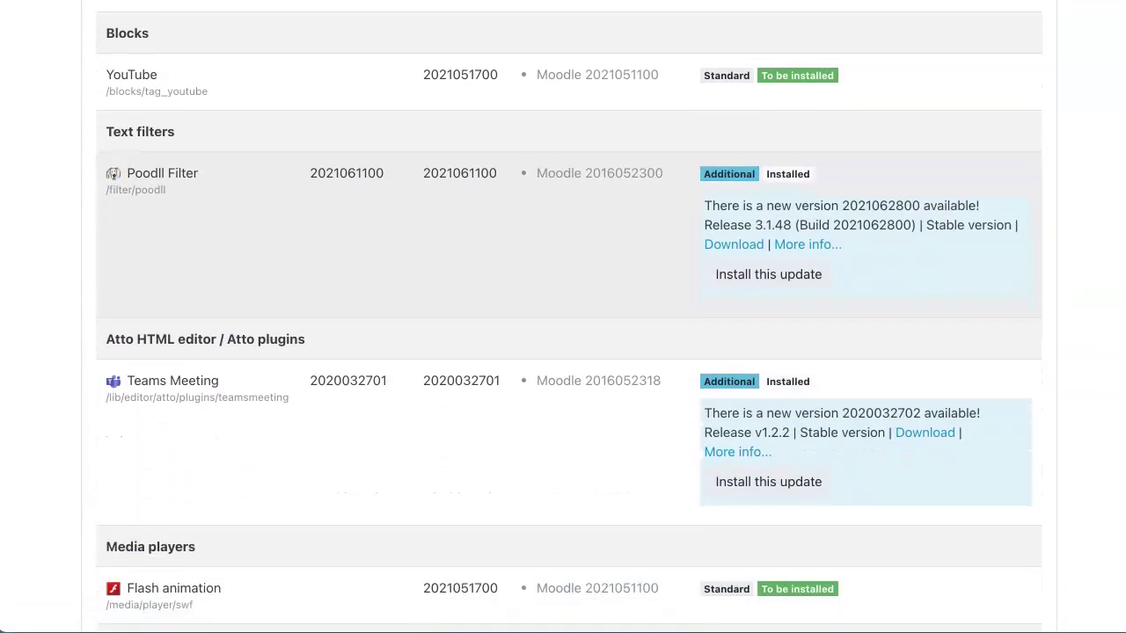
scroll(563, 317, down, 2)
scroll(563, 317, down, 3)
scroll(563, 317, down, 1)
scroll(563, 316, down, 2)
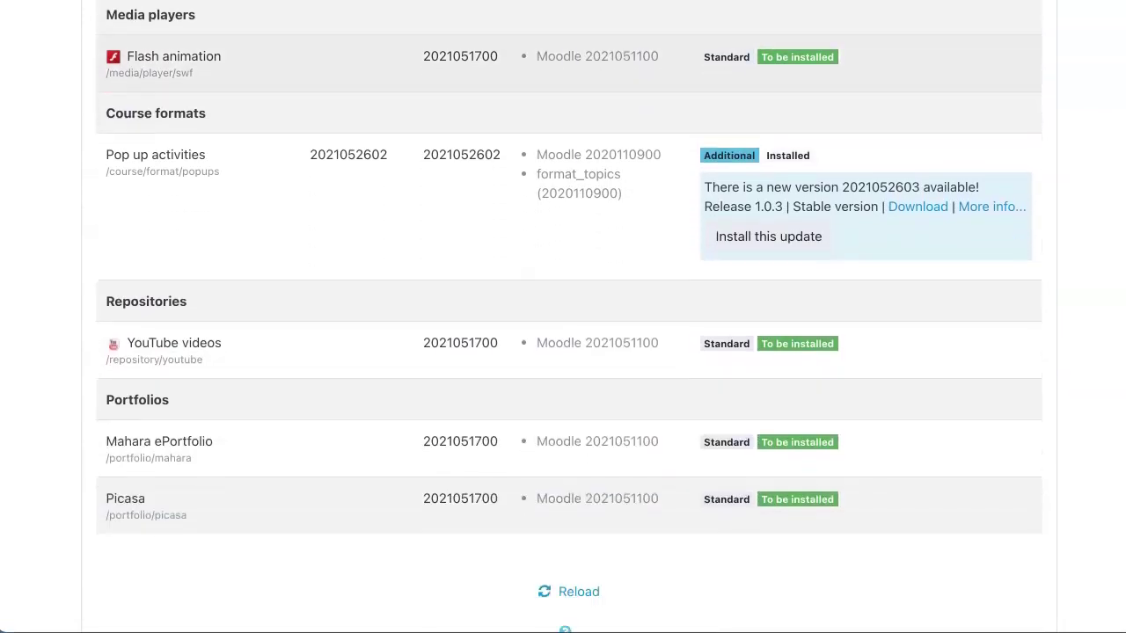
scroll(563, 317, down, 2)
click(568, 520)
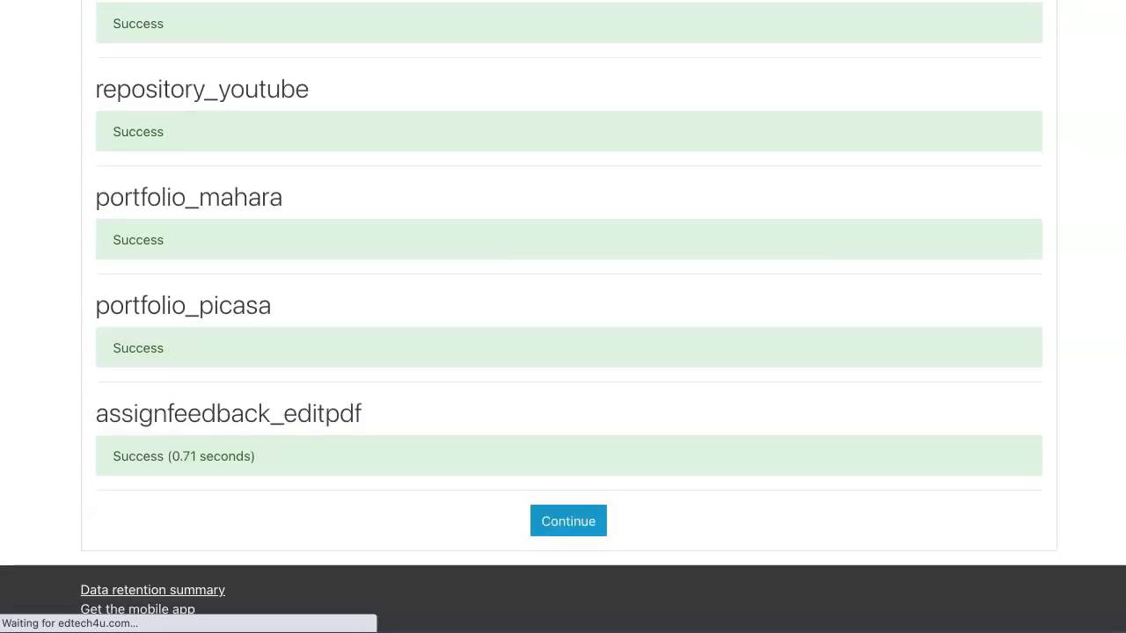
- Log back in as admin and save the new IMS content package and YouTube settings unchanged
click(568, 521)
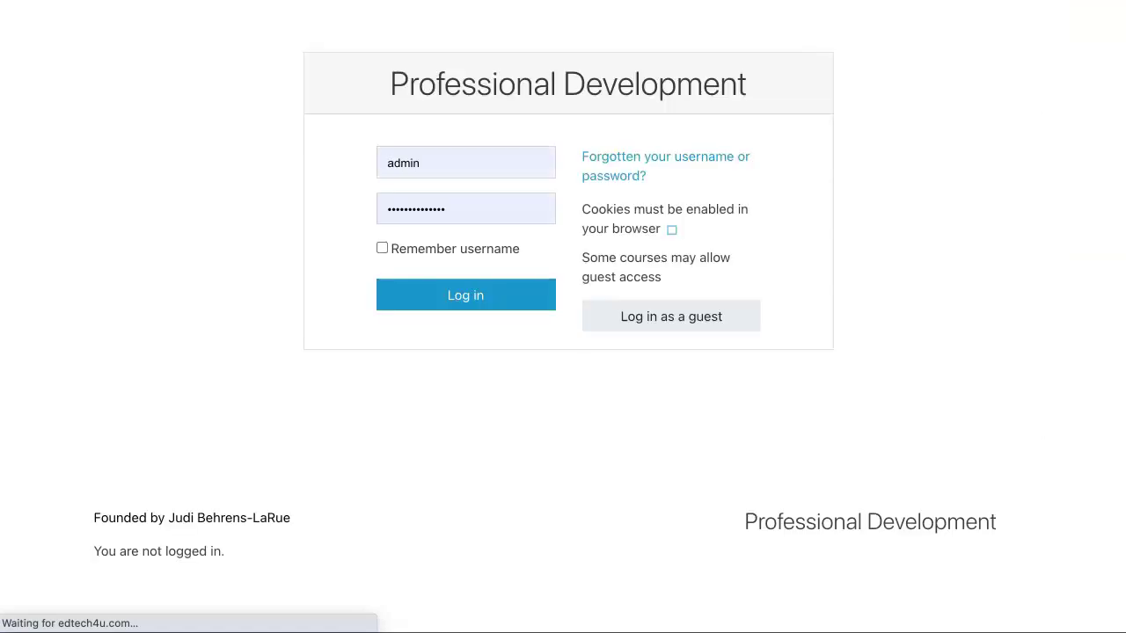
key(Return)
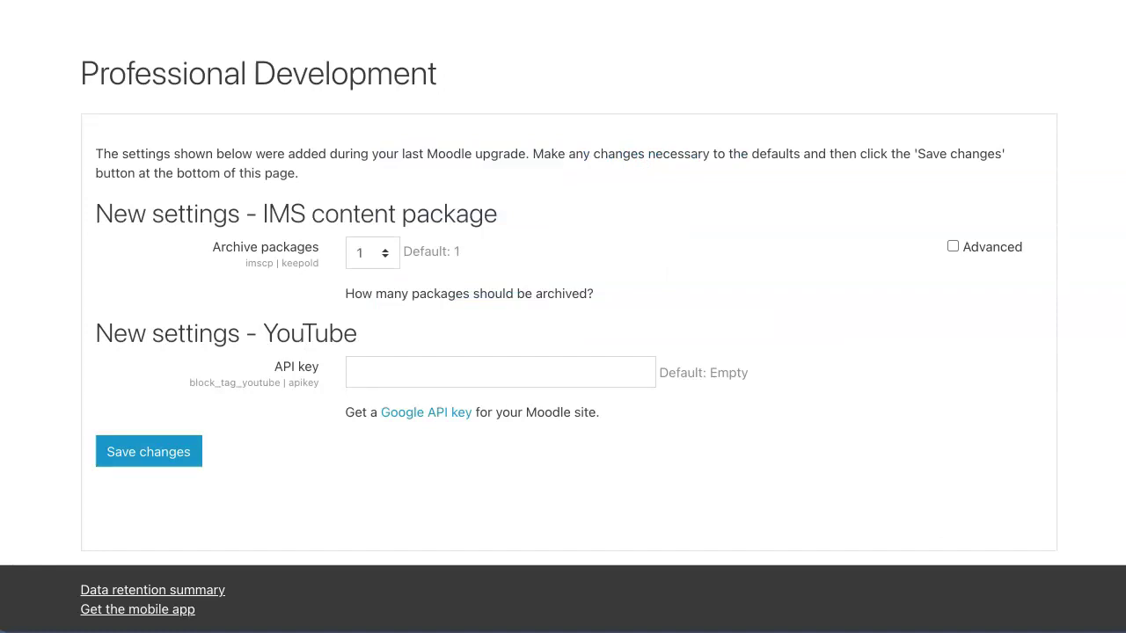
key(Return)
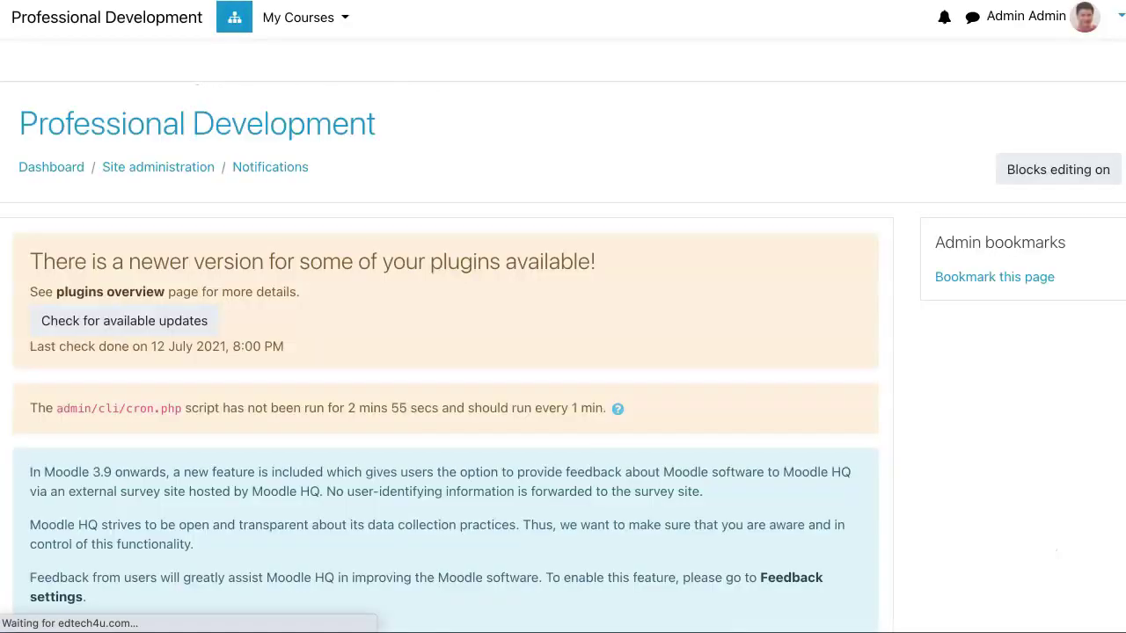
- Scroll to the Notifications page footer showing Moodle 3.11.1 (Build: 20210712)
scroll(446, 435, down, 5)
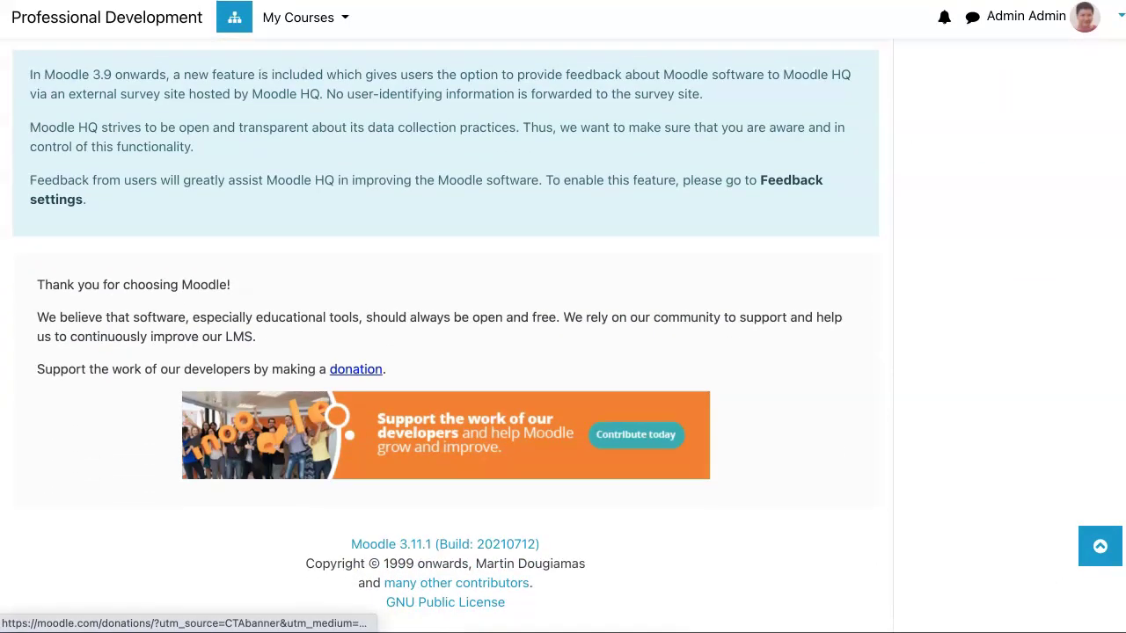
scroll(446, 435, down, 1)
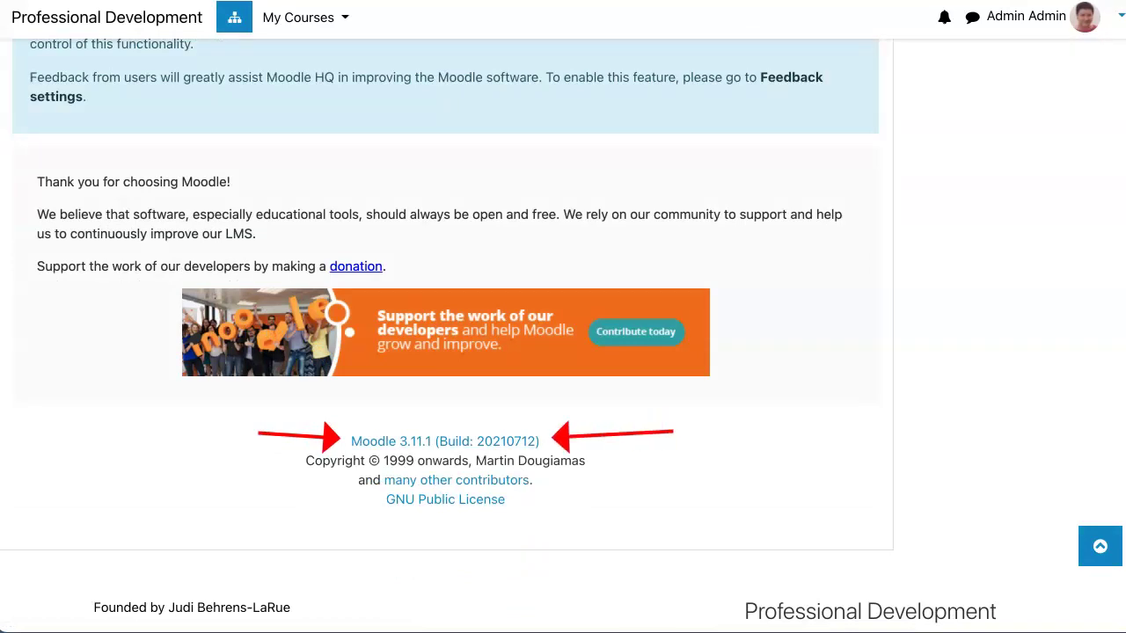
scroll(563, 352, down, 2)
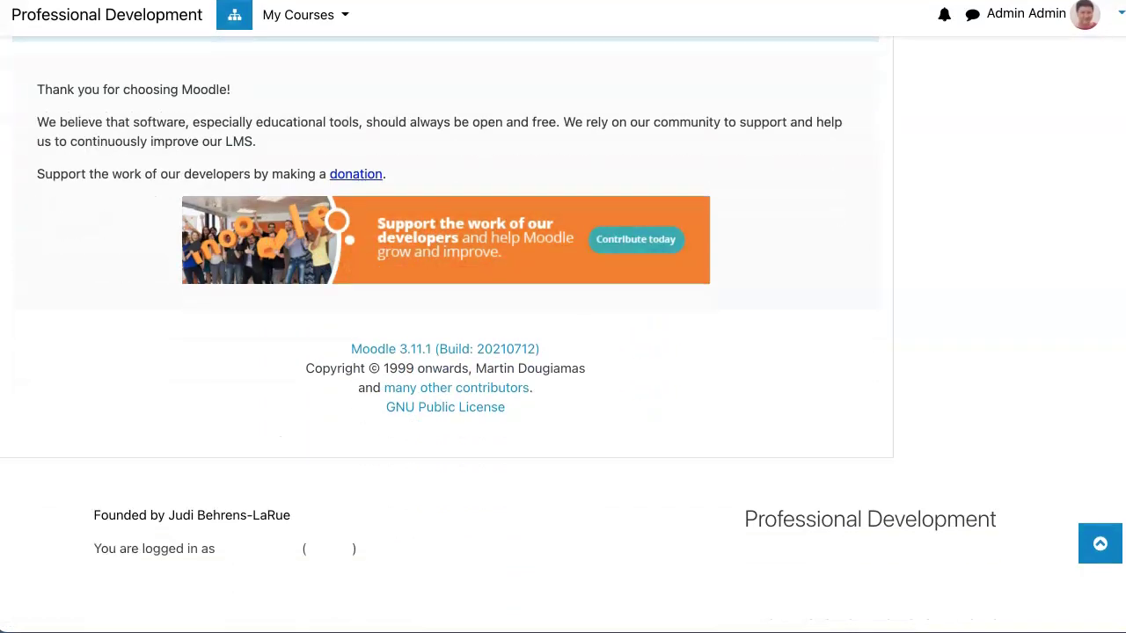
scroll(563, 352, up, 5)
scroll(563, 352, up, 5)
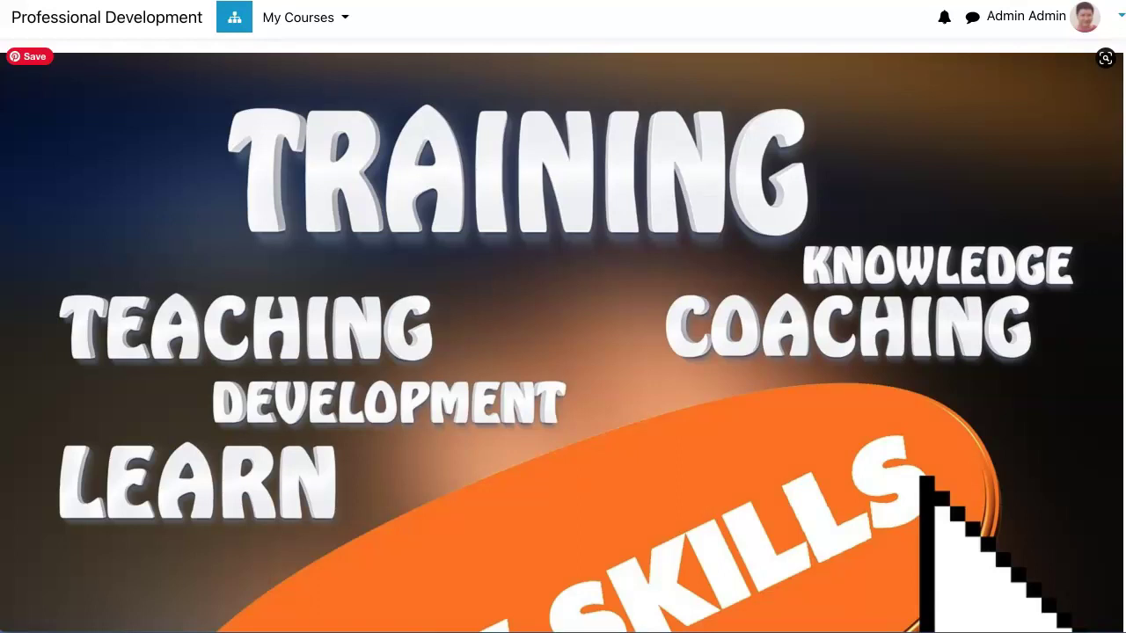
scroll(563, 334, down, 3)
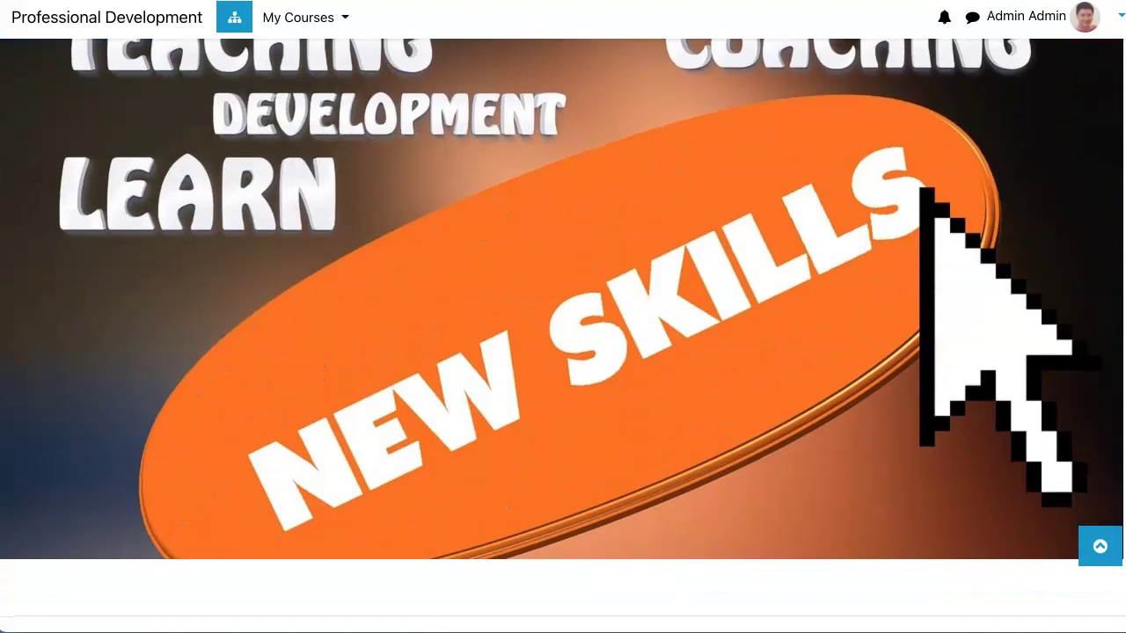